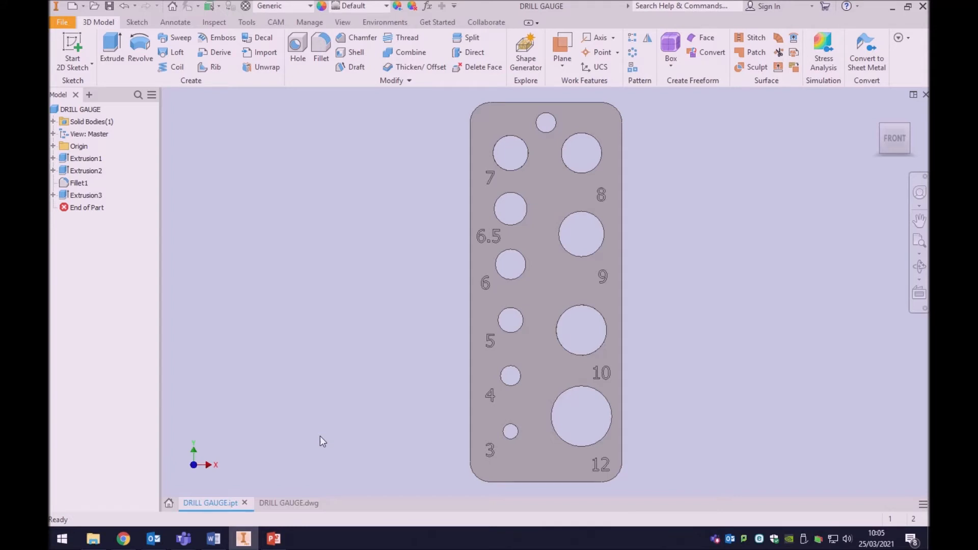
Measure the distance between the two long straight edges of the drill gauge plate
click(211, 25)
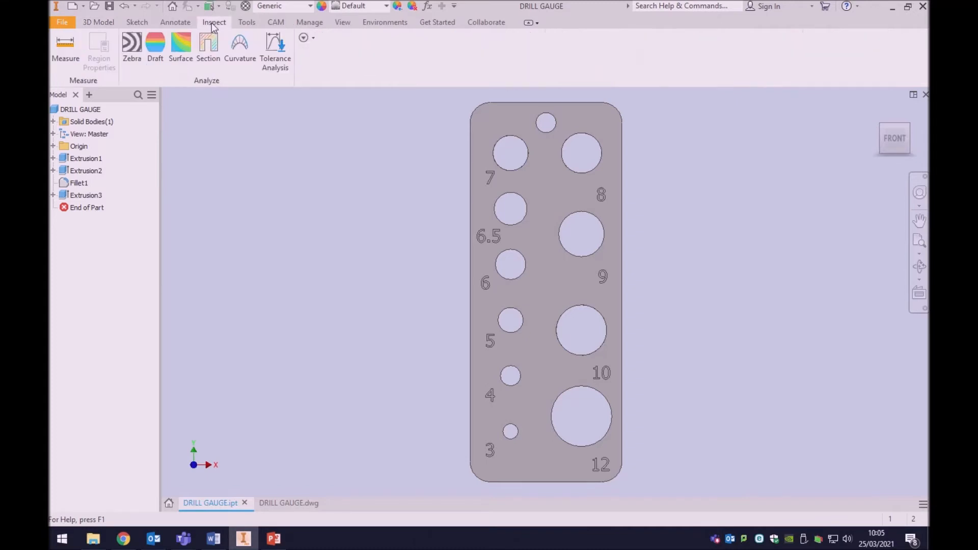
click(65, 47)
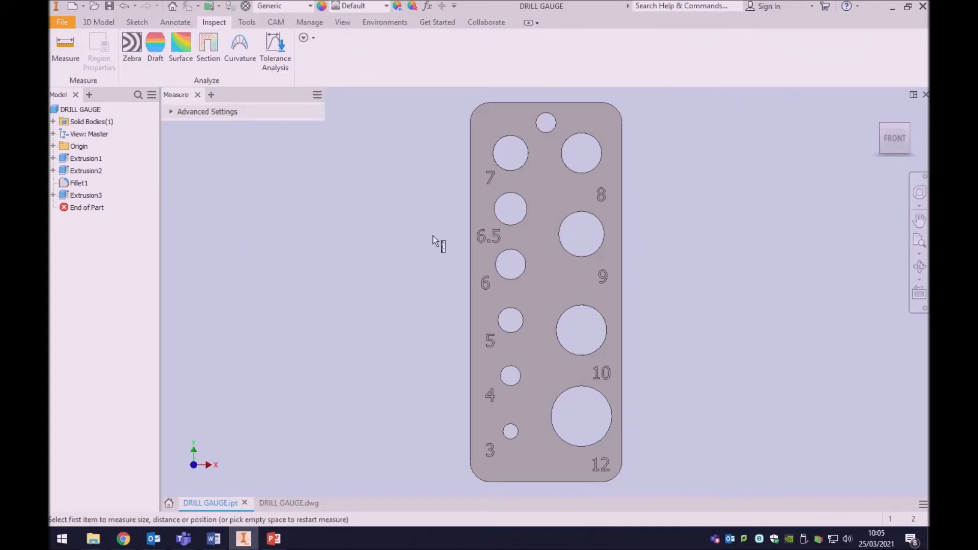
click(470, 210)
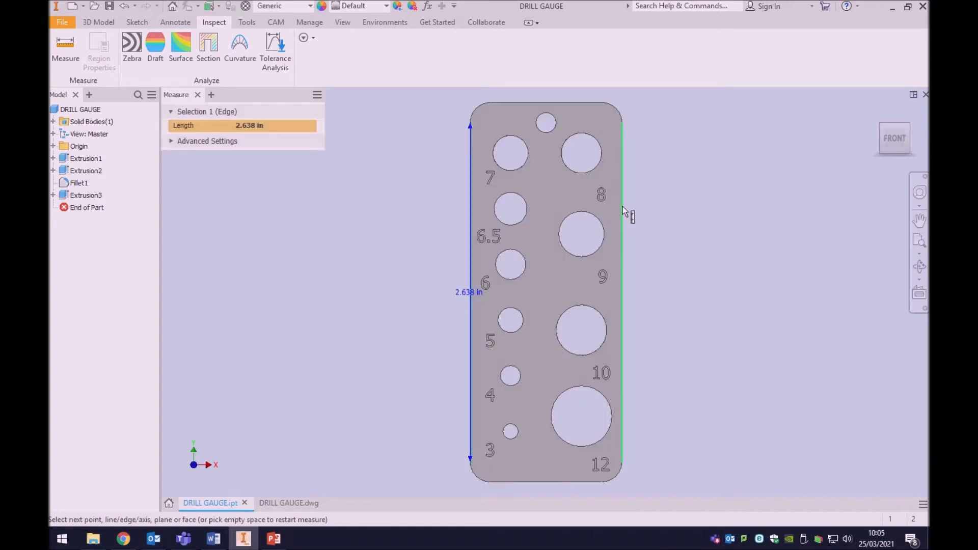
click(622, 206)
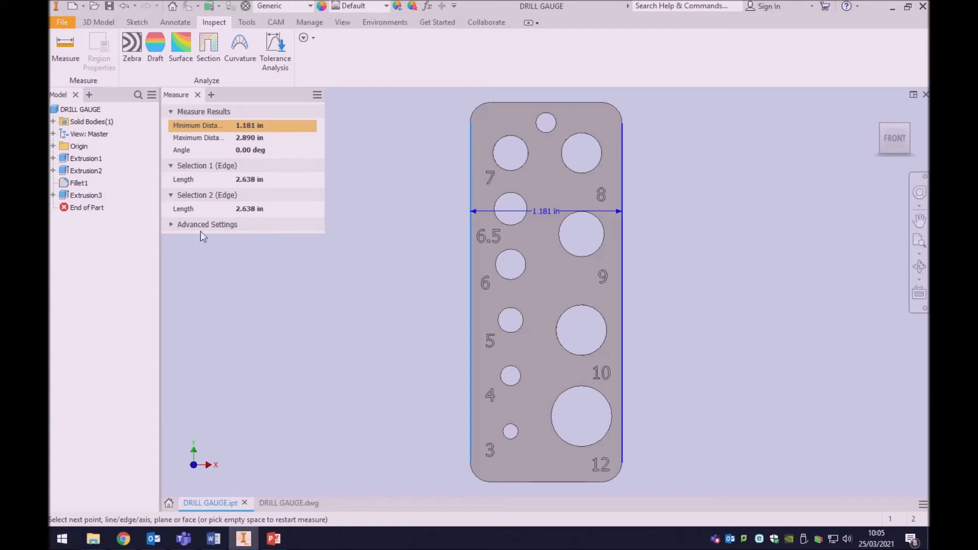
click(197, 95)
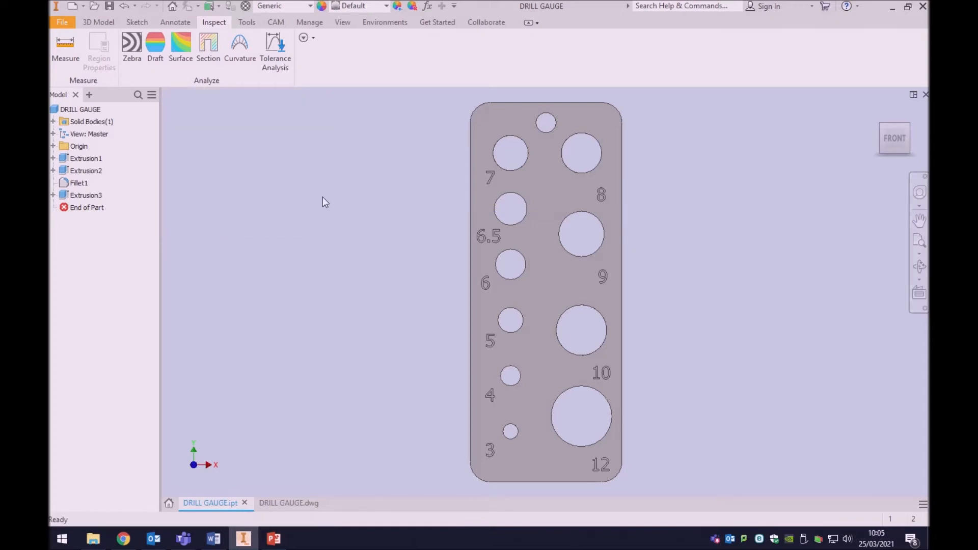
Set the part document's length unit to millimeter
click(244, 25)
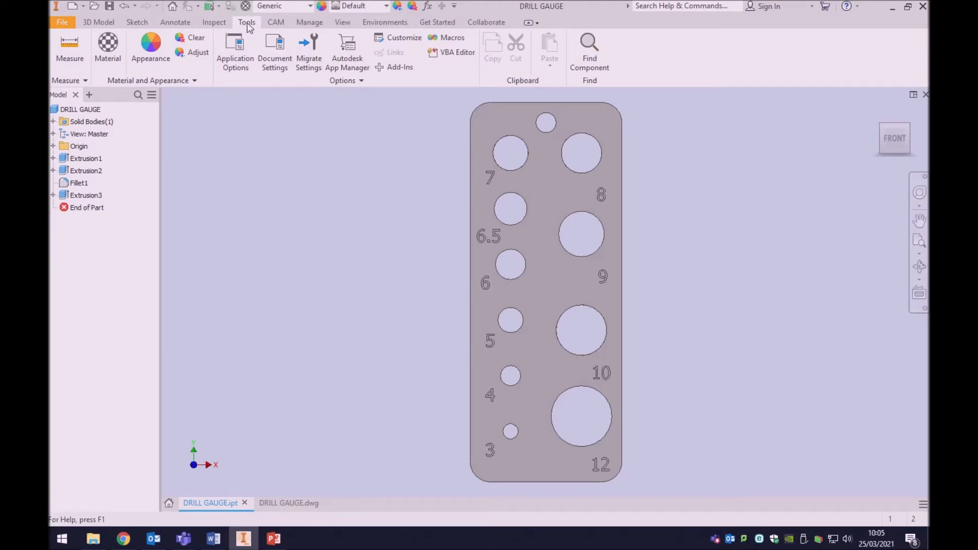
click(278, 50)
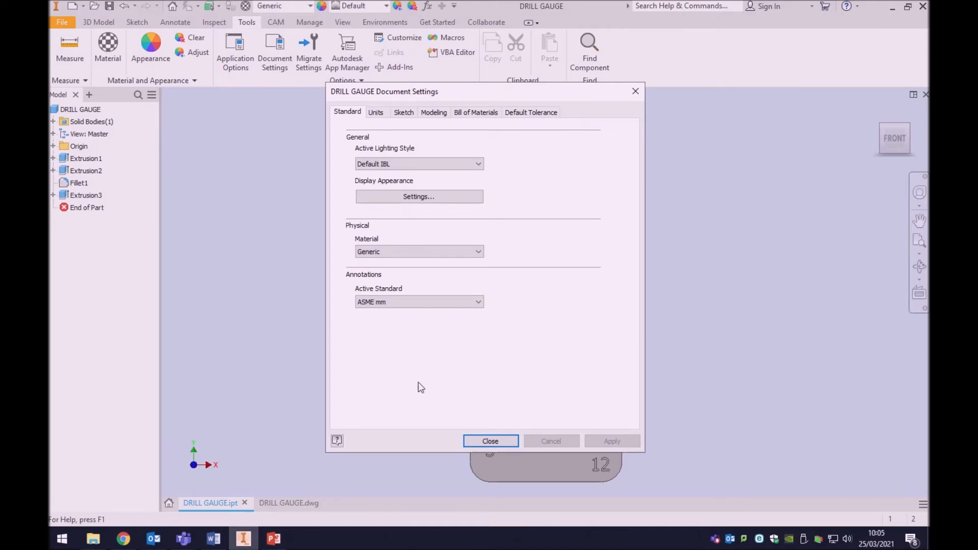
click(377, 112)
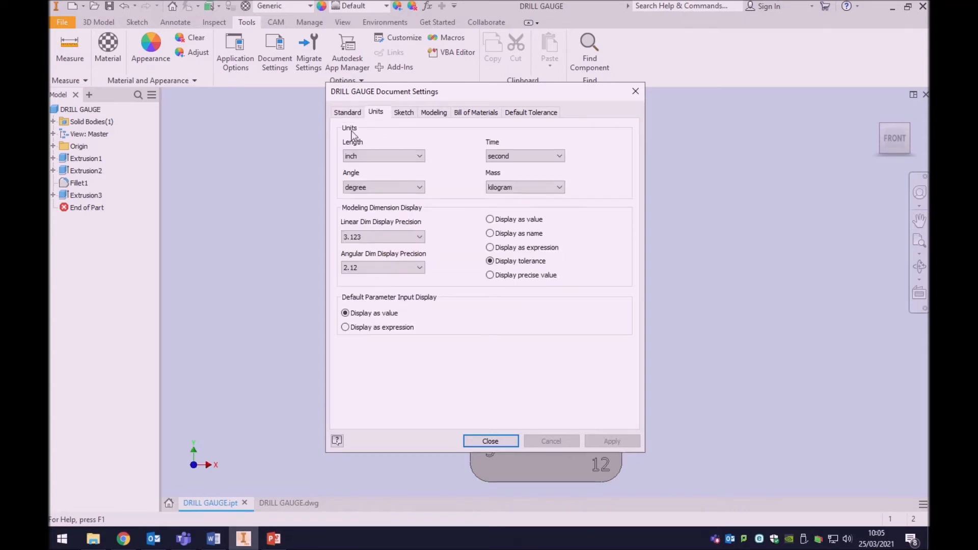
click(377, 157)
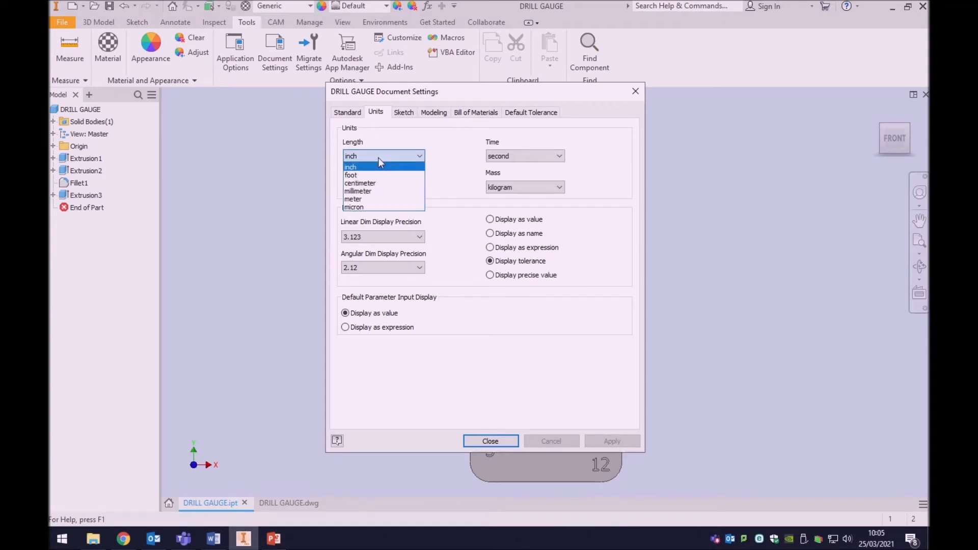
click(379, 193)
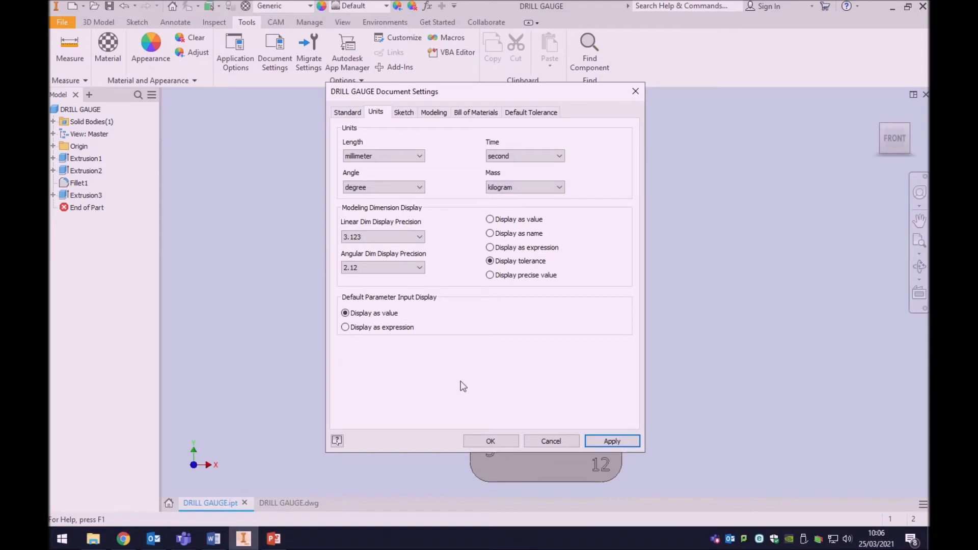
click(491, 435)
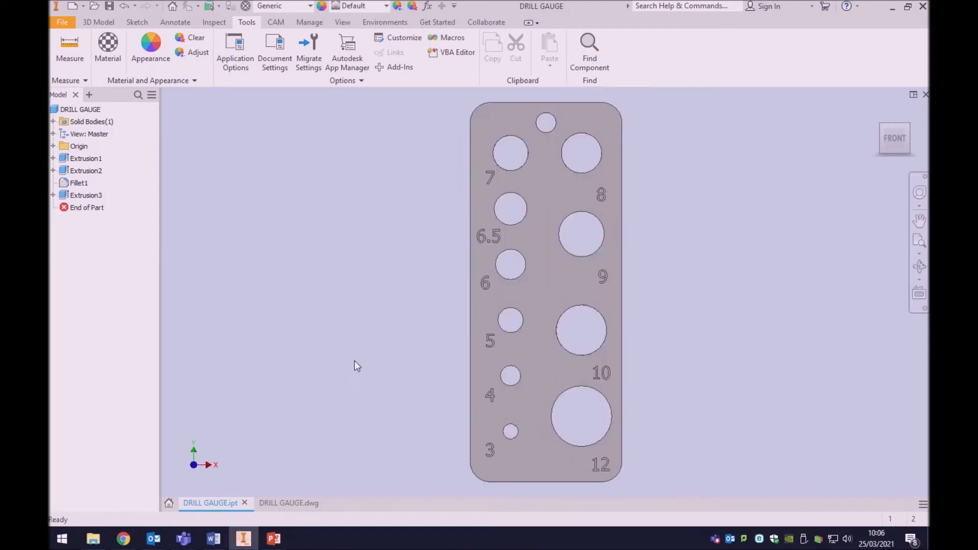
Measure the plate's width again between its two long edges, using the millimeter units
click(74, 57)
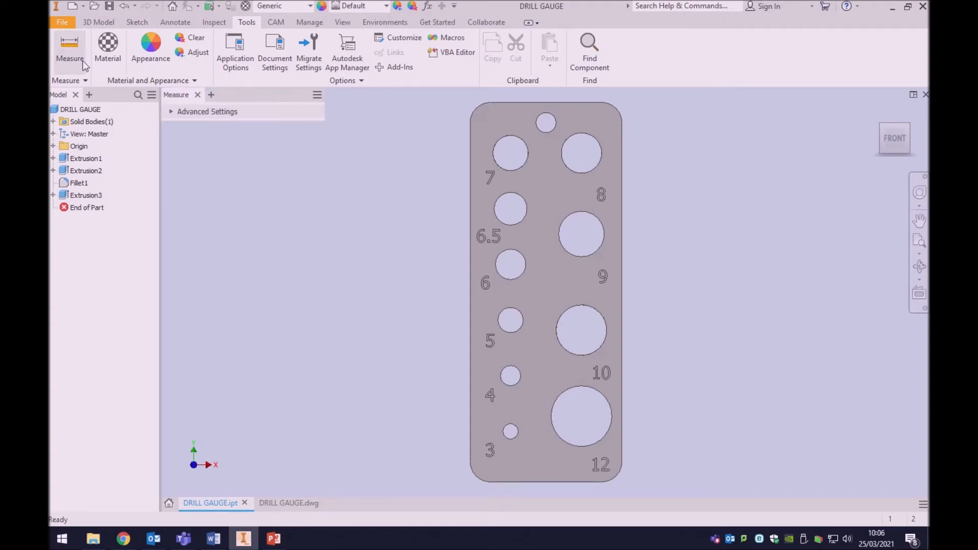
click(470, 209)
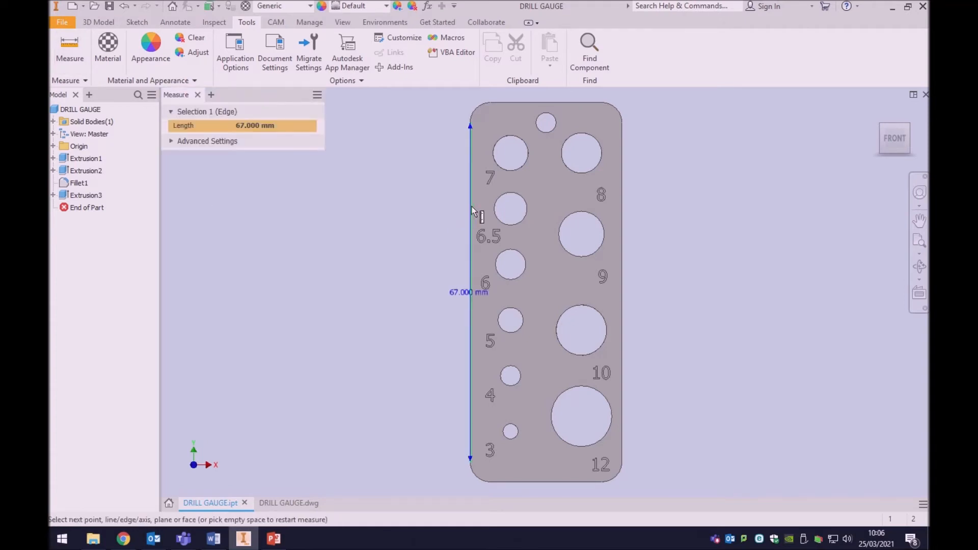
click(622, 191)
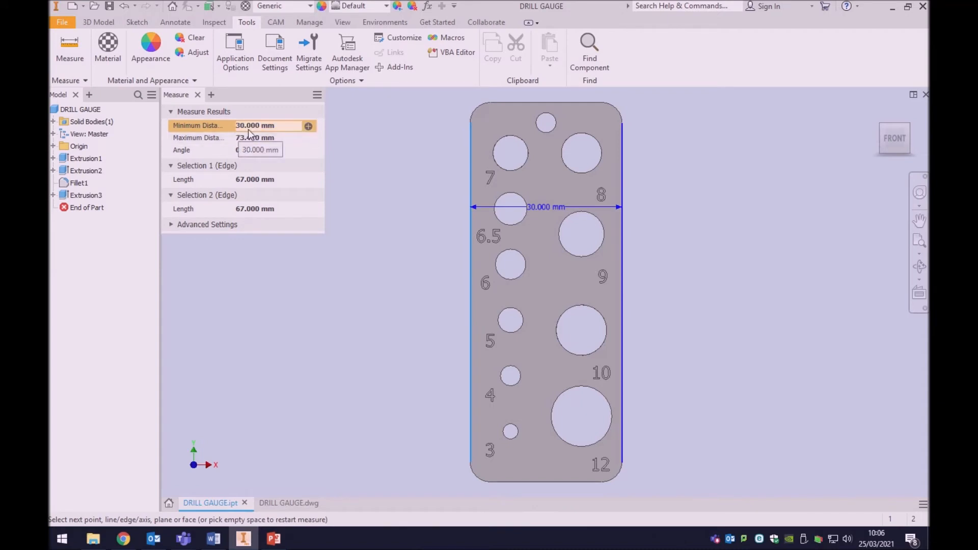
click(248, 283)
click(197, 95)
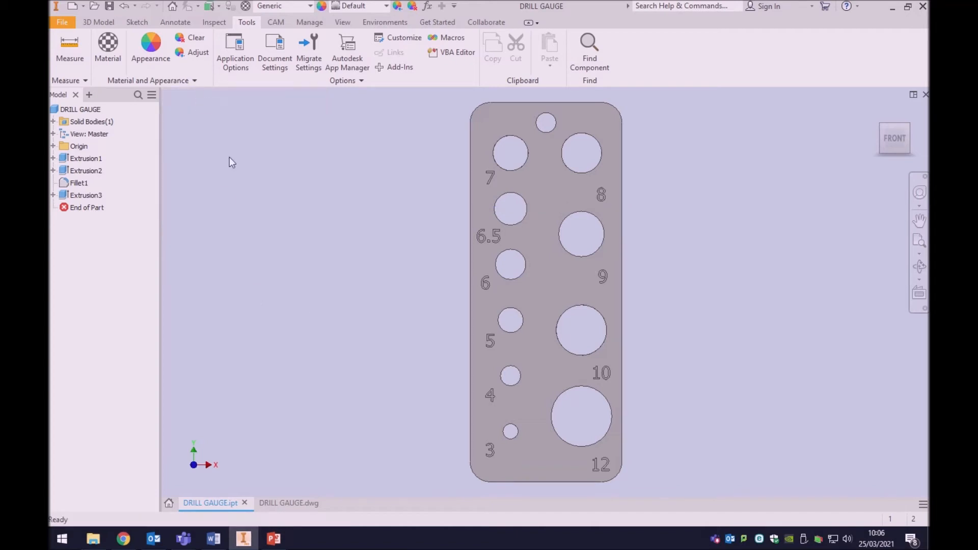
Switch to the DRILL GAUGE.dwg drawing and set its active standard to Default Standard (ANSI-mm)
click(293, 504)
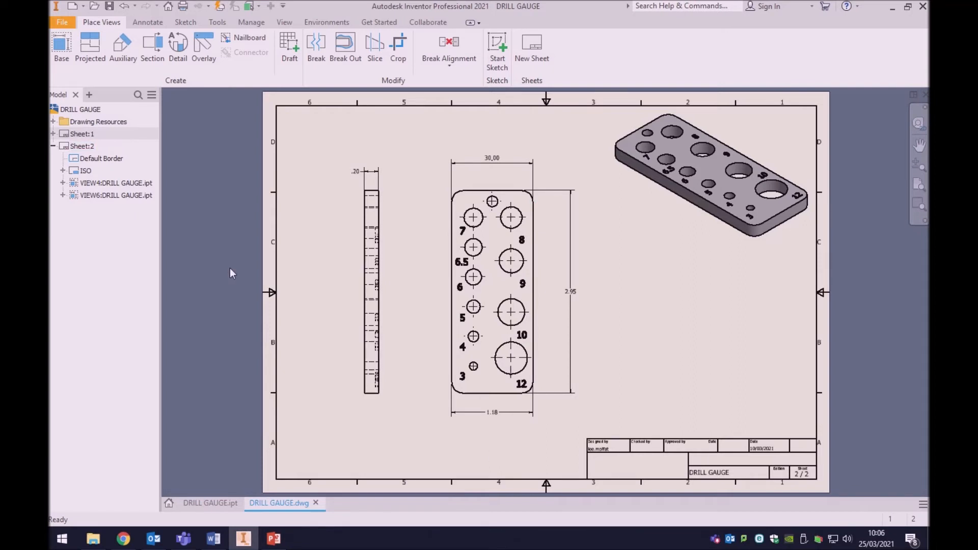
click(219, 22)
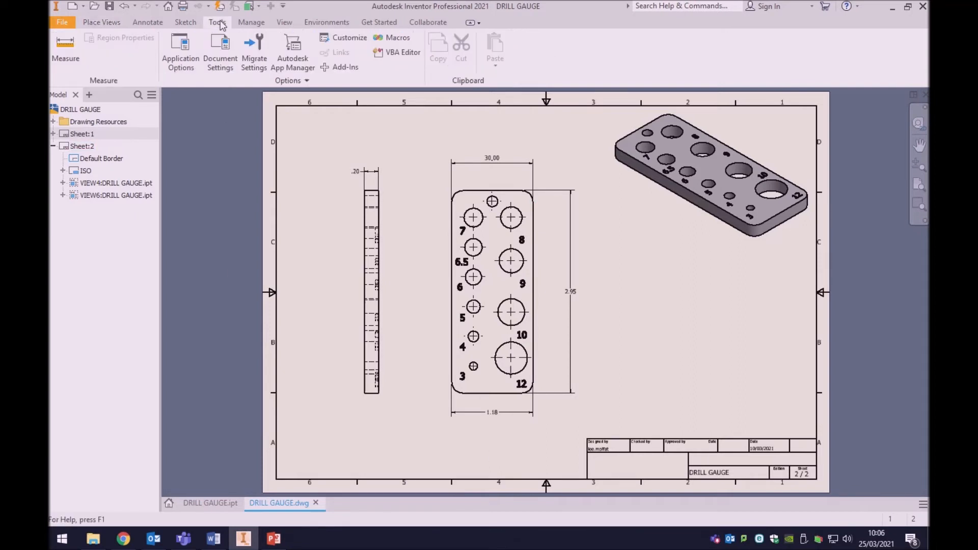
click(226, 59)
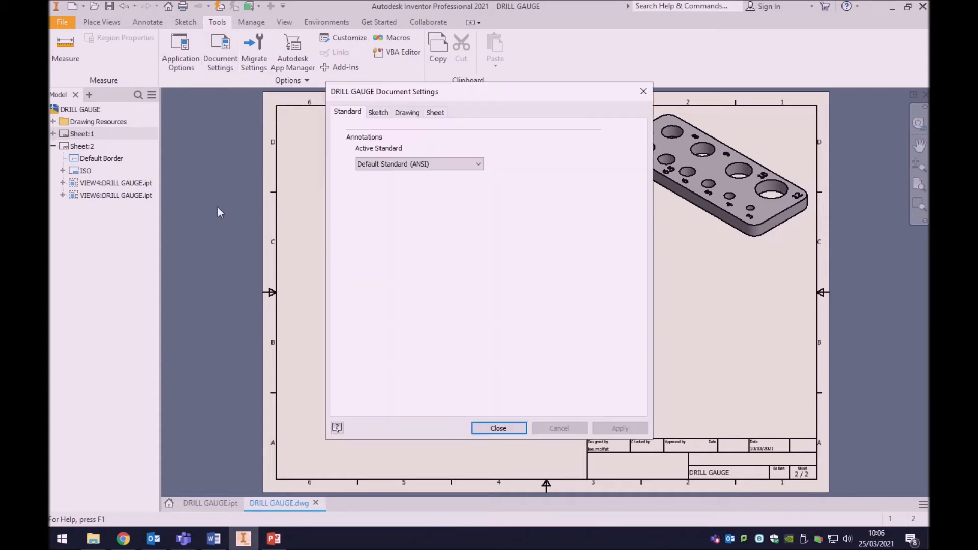
click(411, 164)
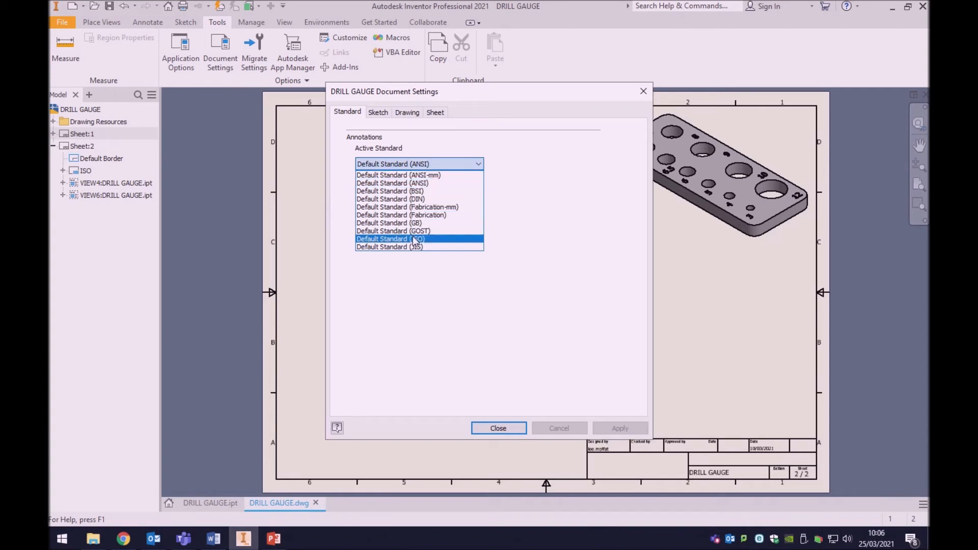
click(419, 175)
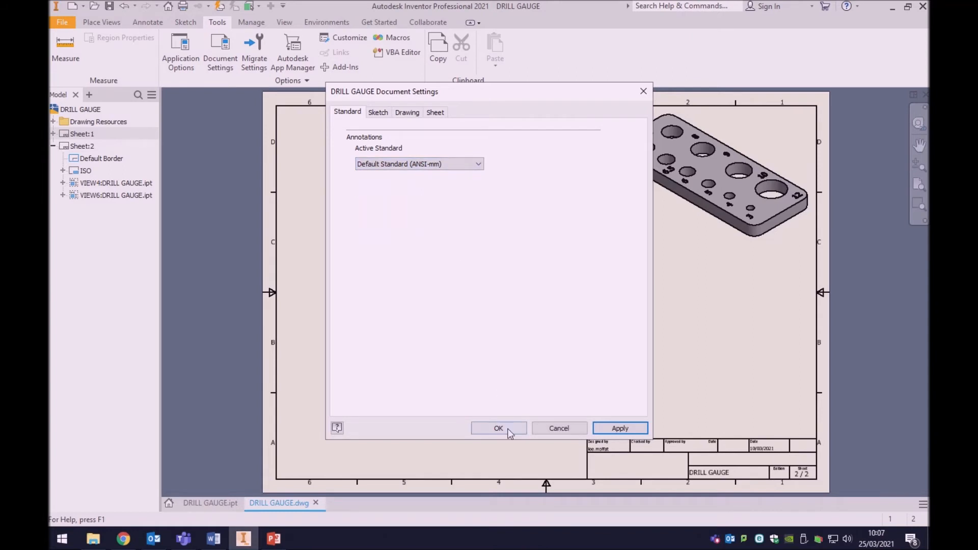
click(509, 432)
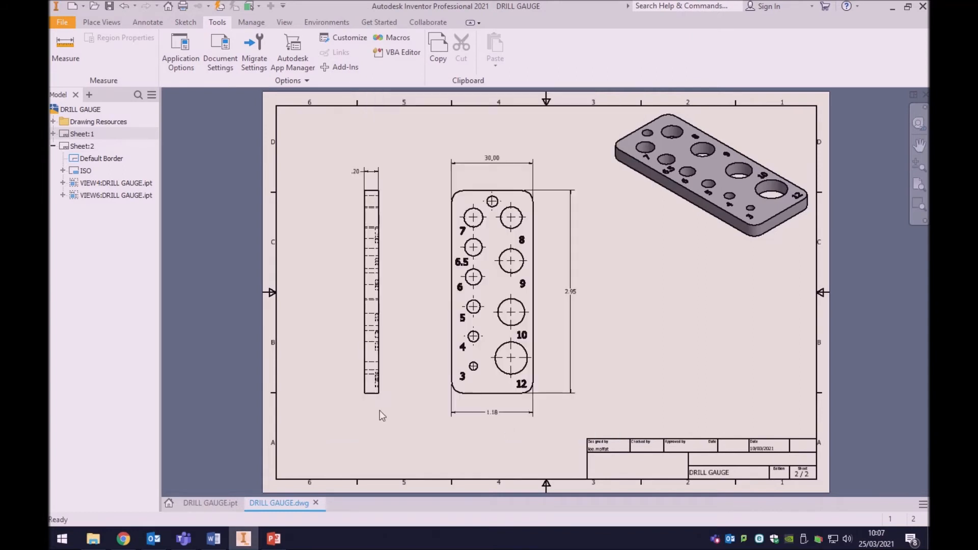
Dimension the front view's overall height between its top and bottom edges, placing the dimension between the side and front views
click(148, 22)
click(69, 51)
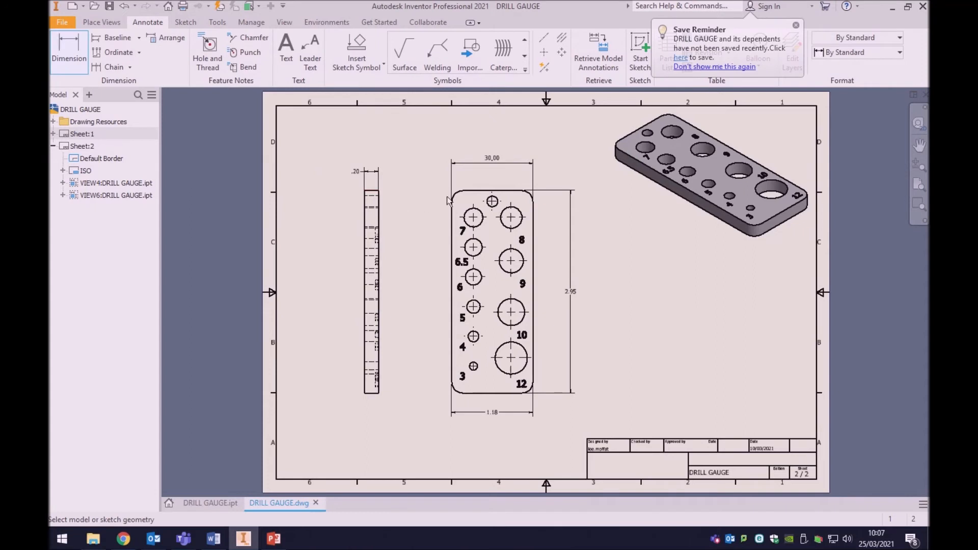
click(472, 192)
click(475, 393)
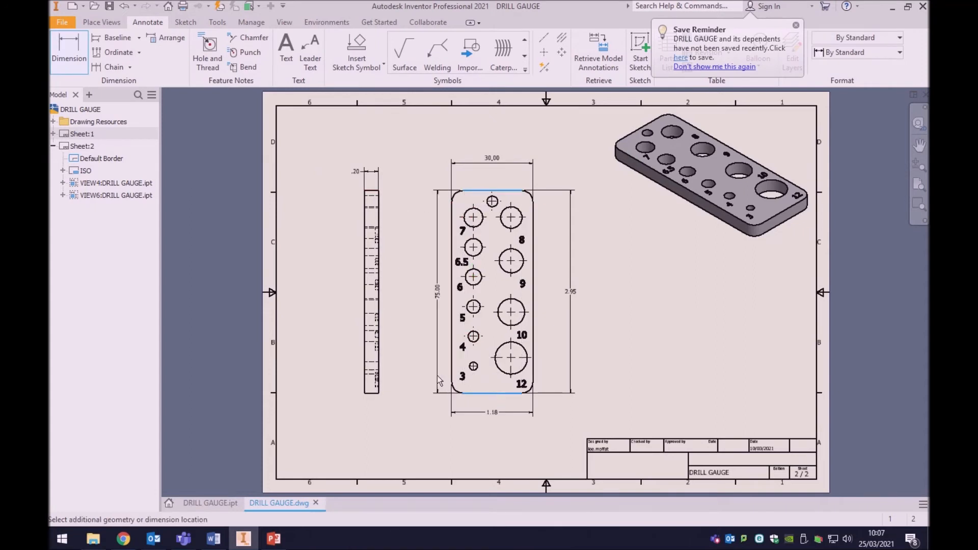
click(430, 340)
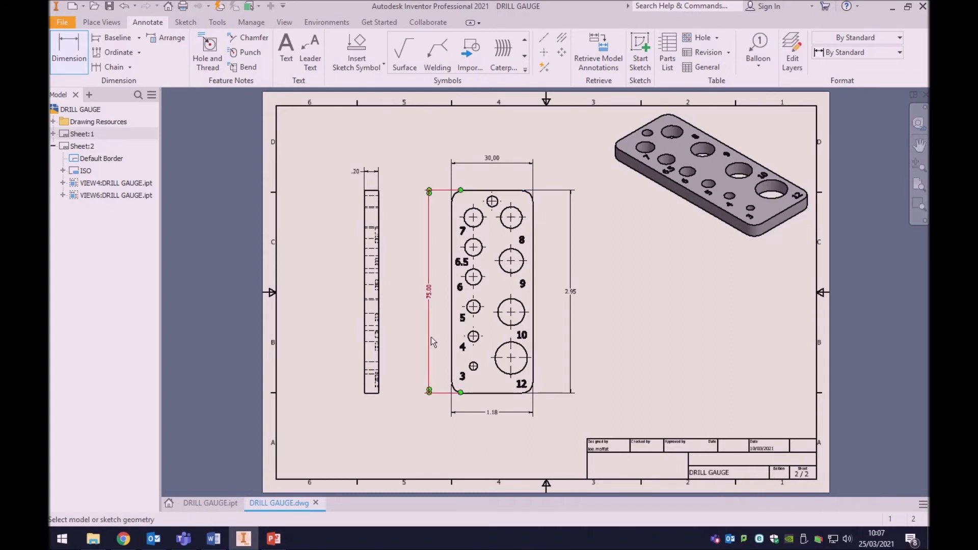
scroll(430, 335, up, 3)
middle_drag(389, 297, 355, 348)
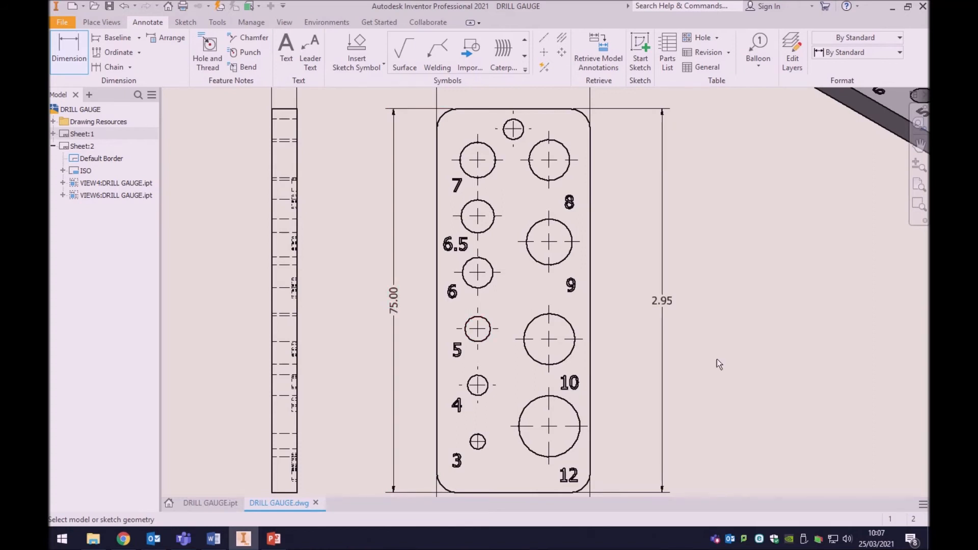
scroll(756, 372, down, 2)
middle_drag(751, 371, 657, 319)
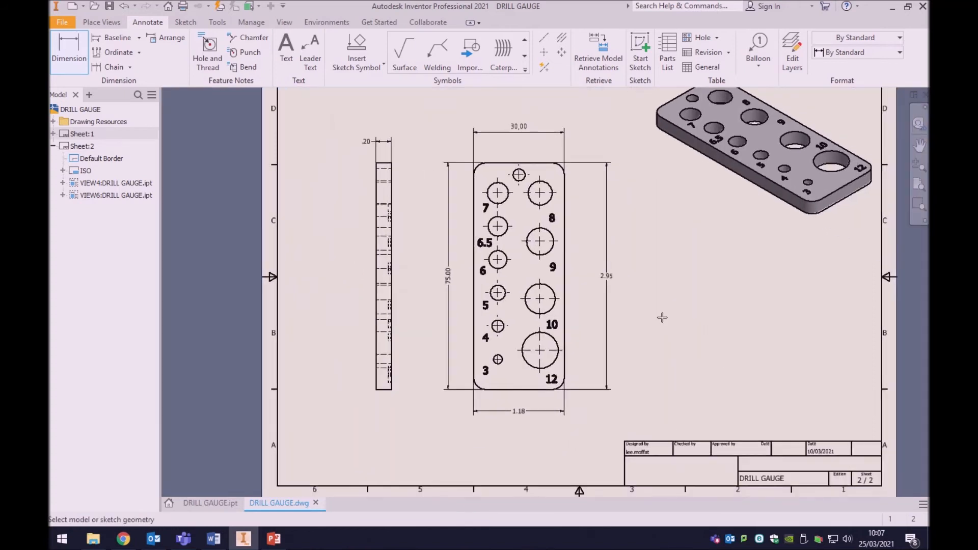
key(Escape)
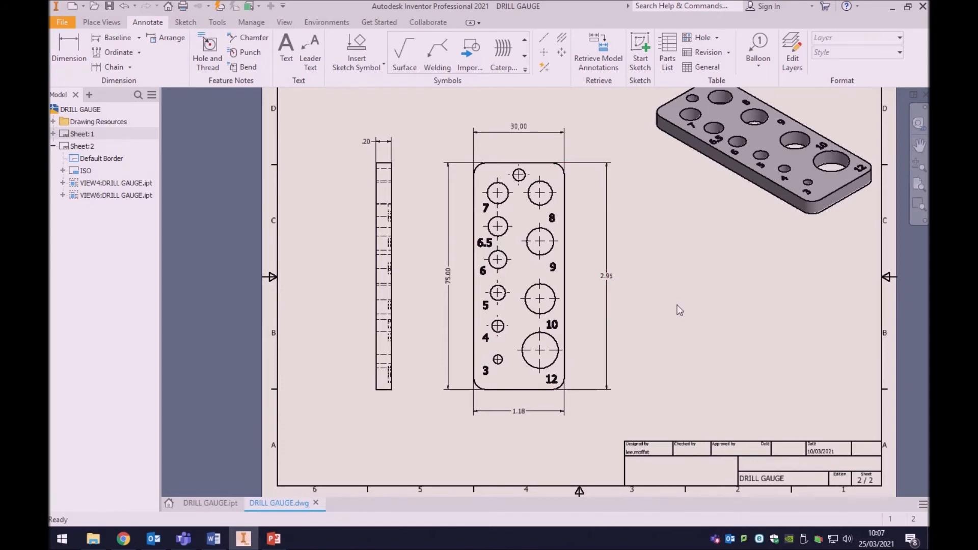
Delete the three inch dimensions: the front view's 2.95 height and 1.18 width, and the side view's .20 thickness
click(604, 279)
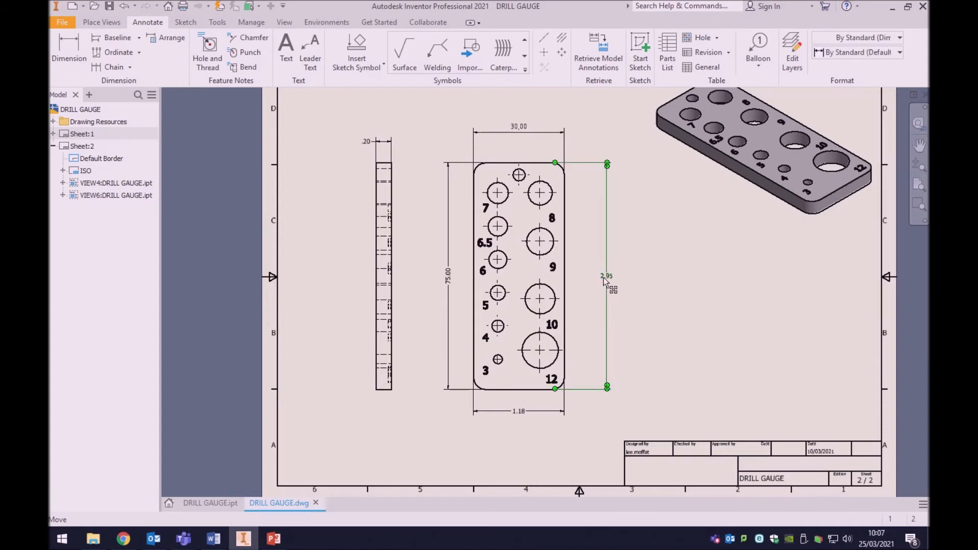
key(Delete)
click(514, 412)
key(Delete)
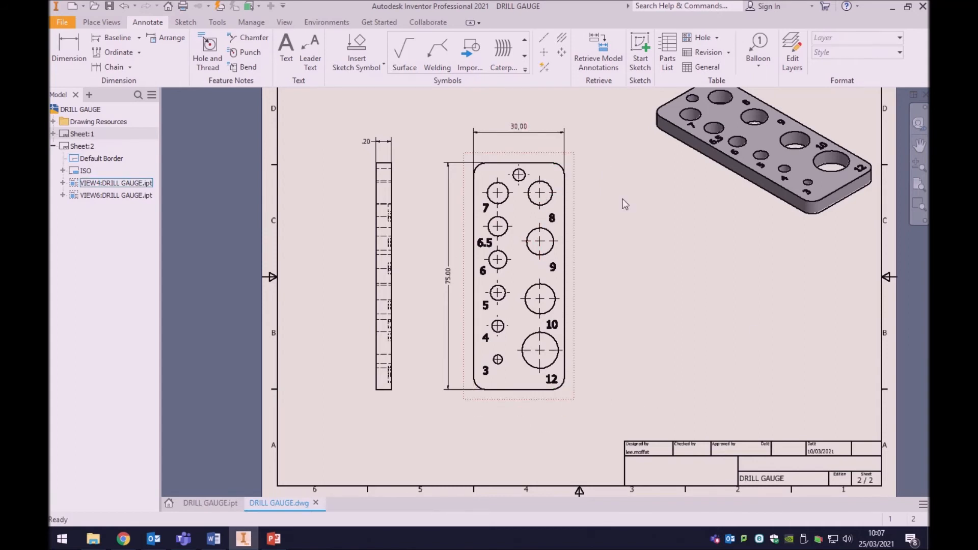
click(376, 143)
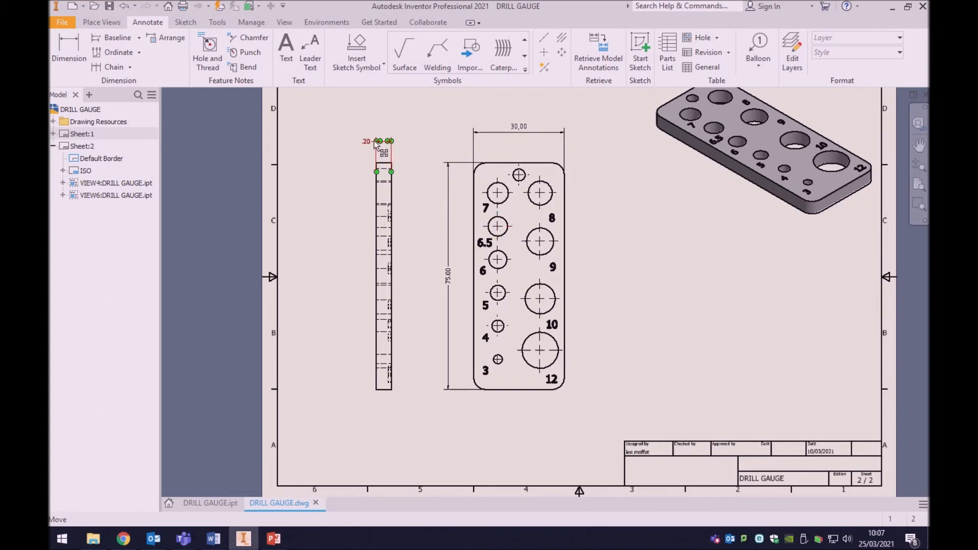
key(Delete)
Dimension the plate's thickness between the side view's two long edges, placing the dimension above the view
key(d)
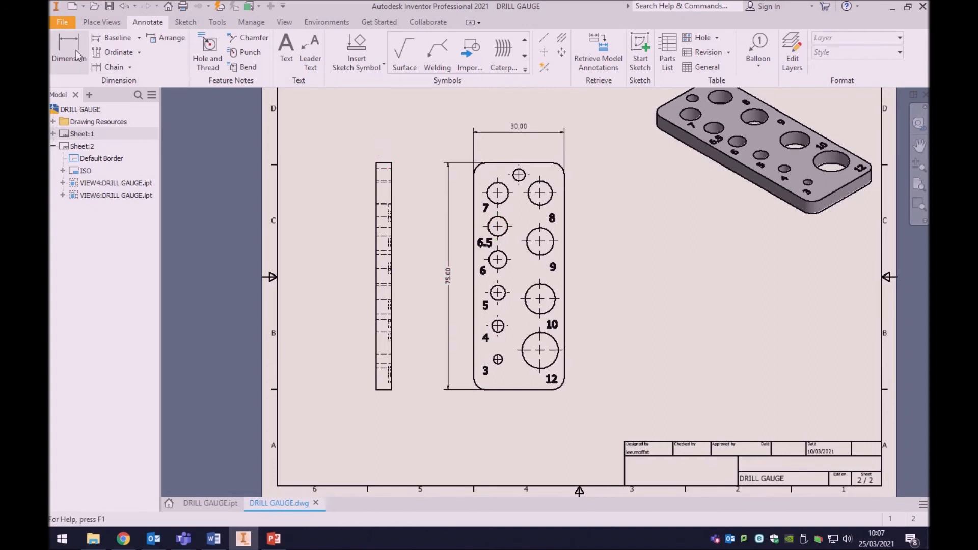
click(377, 175)
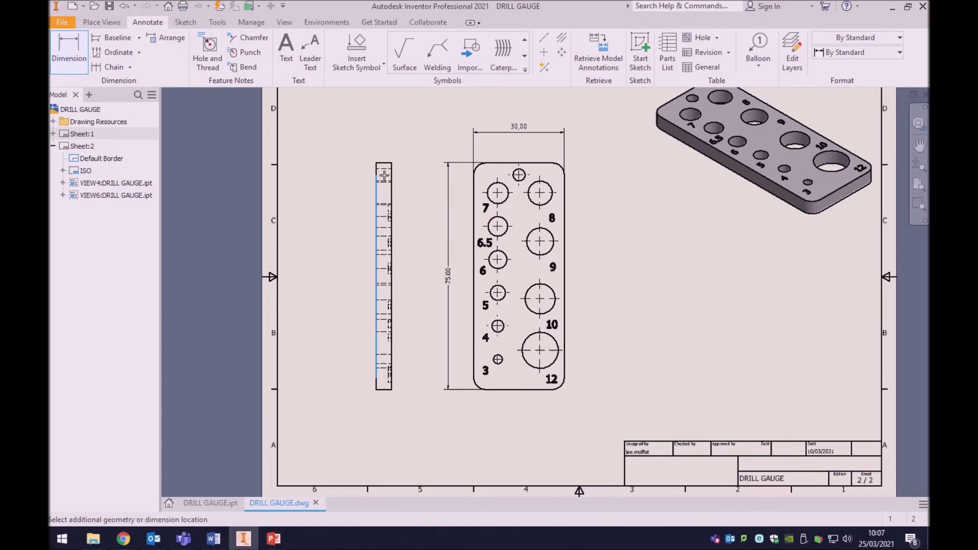
click(392, 175)
click(366, 146)
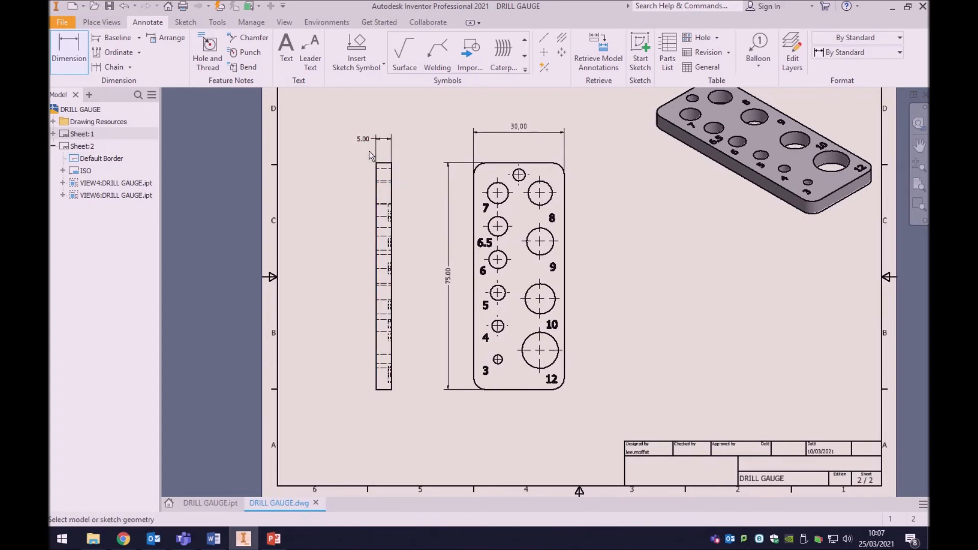
scroll(365, 144, up, 4)
scroll(356, 229, down, 4)
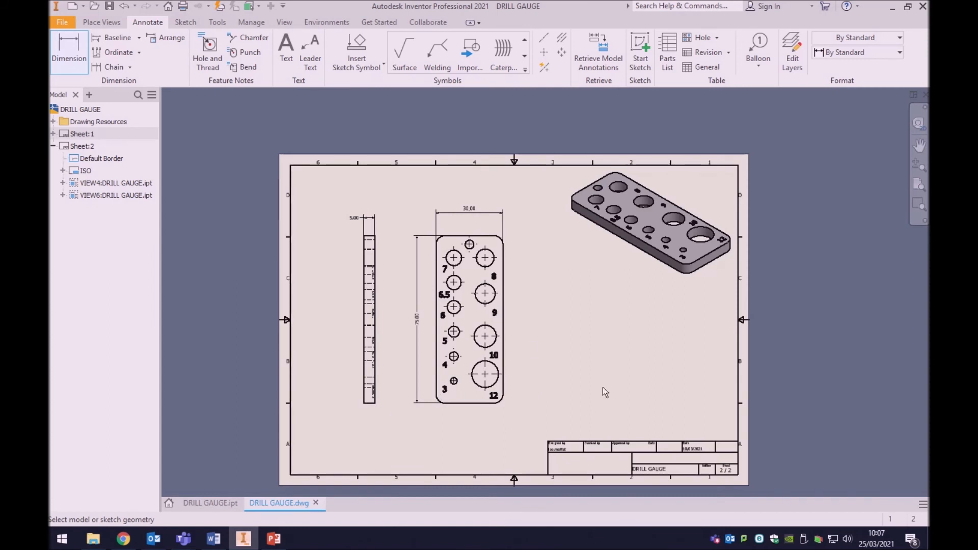
click(919, 184)
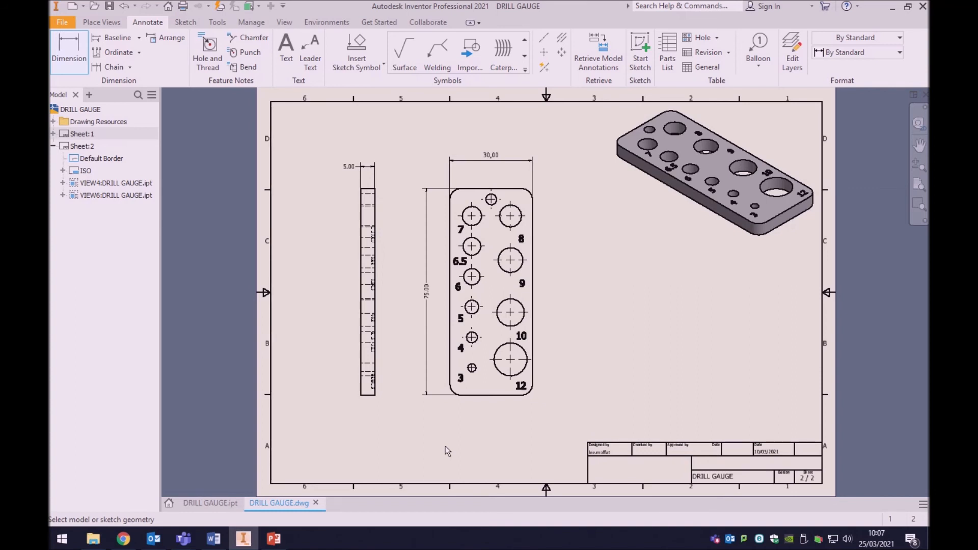
Check the active annotation standard in the drawing's document settings, keeping Default Standard (ANSI-mm) selected
click(217, 22)
click(220, 51)
click(388, 166)
click(389, 174)
click(510, 425)
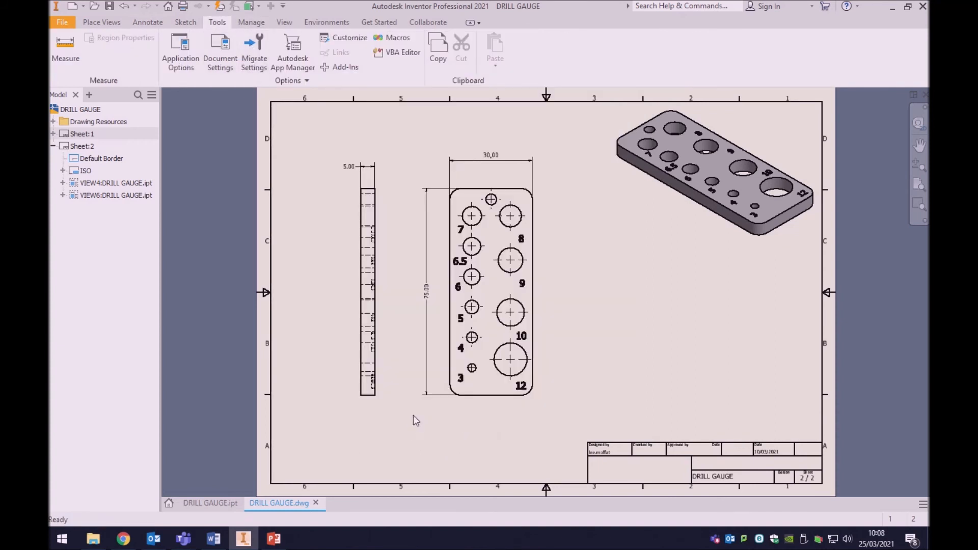